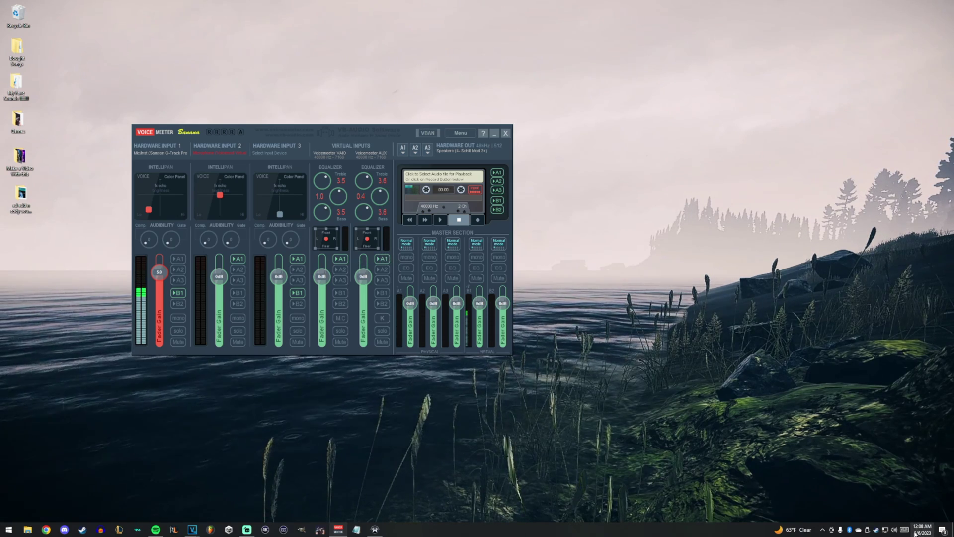
Open Windows Sound settings from the tray speaker icon, then list Voicemeeter's A1 output devices
{"action": "right_click", "coordinate": [894, 529]}
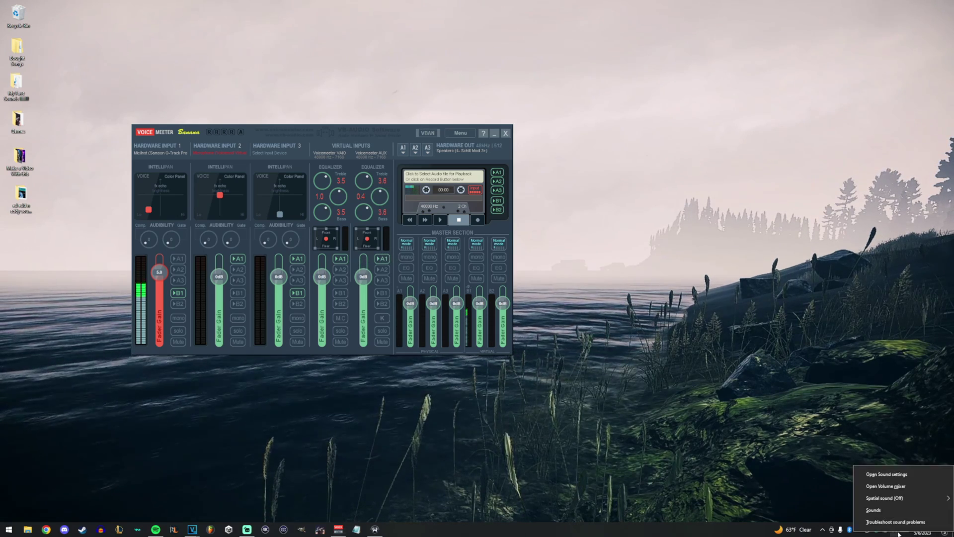
{"action": "left_click", "coordinate": [894, 473]}
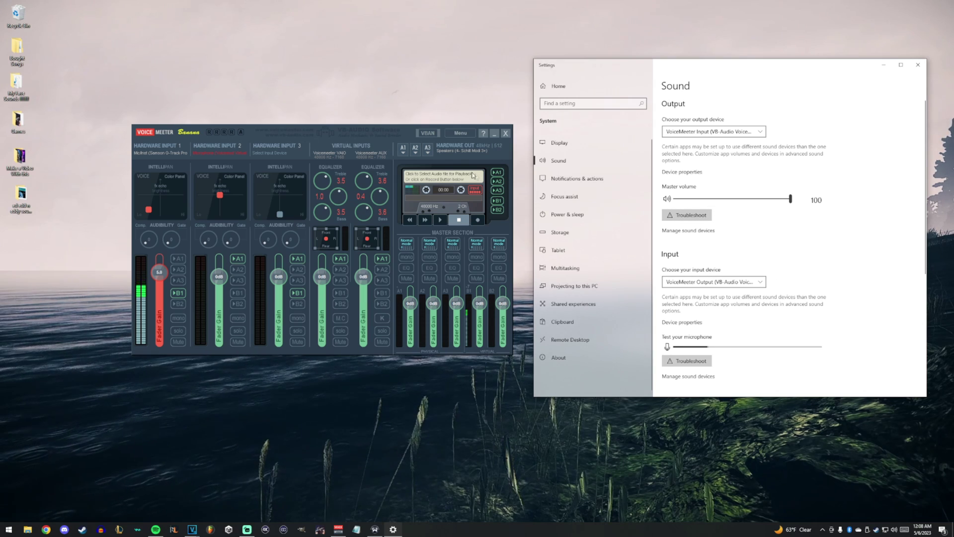
{"action": "left_click", "coordinate": [441, 155]}
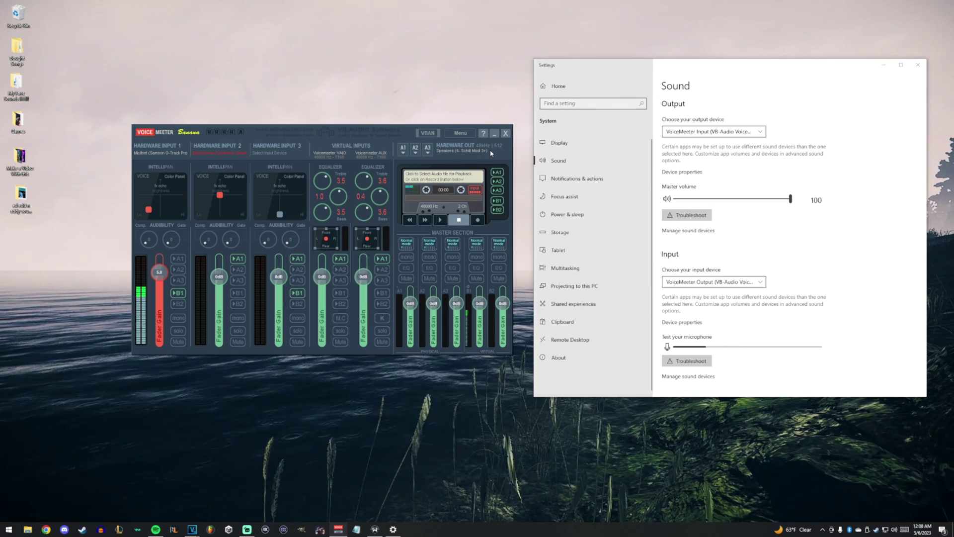
{"action": "left_click", "coordinate": [406, 150]}
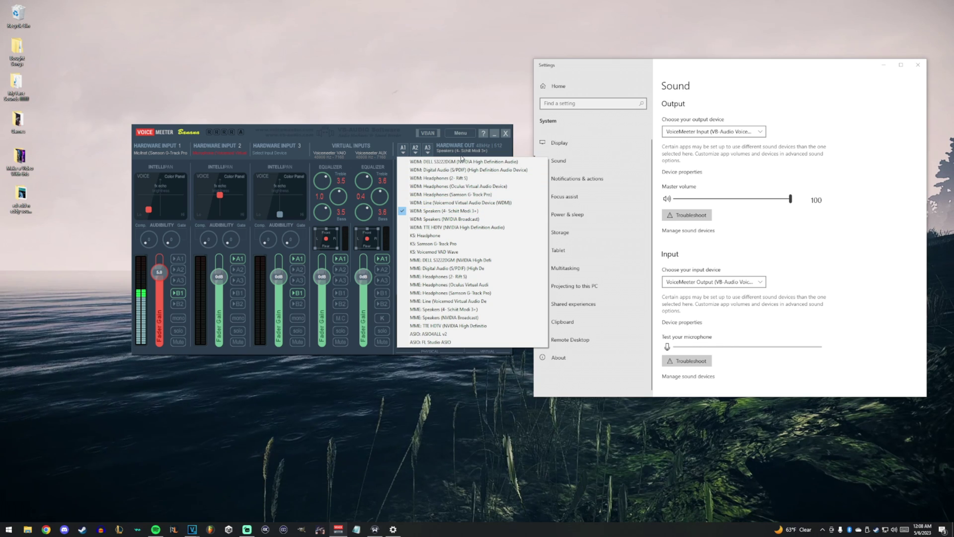
{"action": "left_click", "coordinate": [472, 211]}
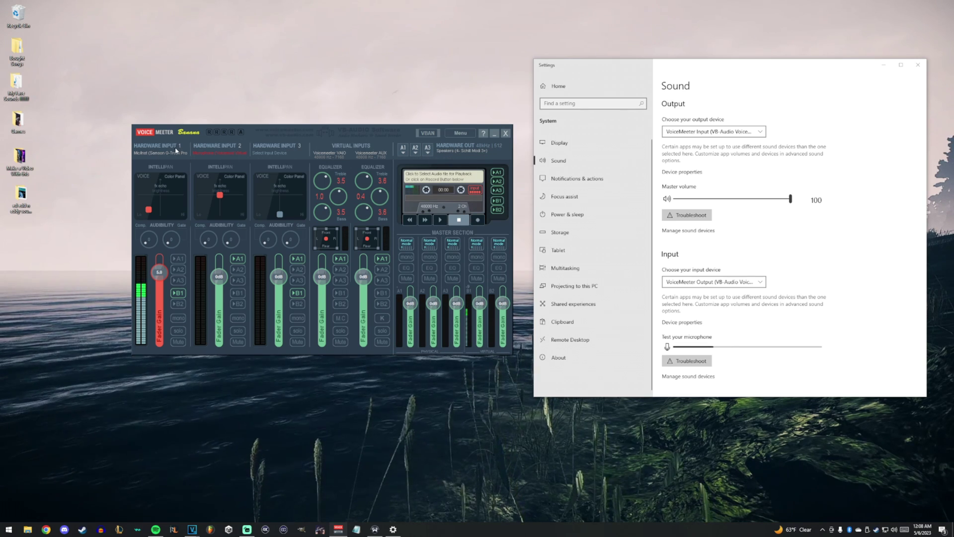
{"action": "left_click", "coordinate": [160, 153]}
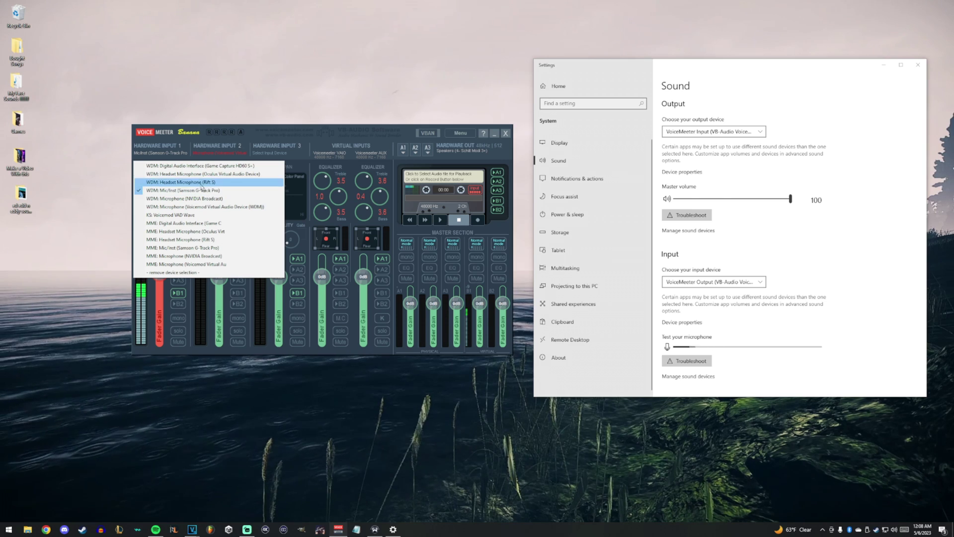
{"action": "left_click", "coordinate": [206, 190]}
{"action": "left_click", "coordinate": [160, 149]}
{"action": "left_click", "coordinate": [284, 142]}
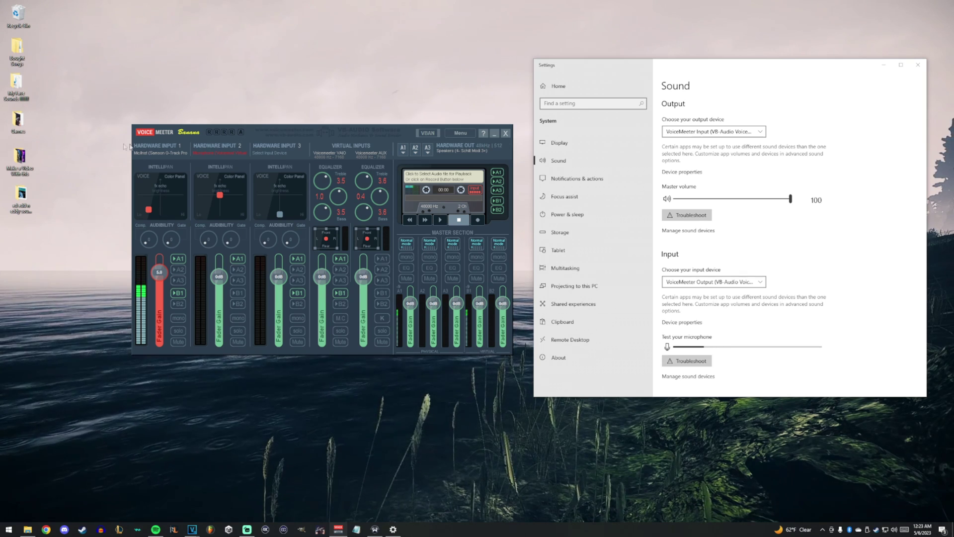
Switch off A1 on the Hardware Input 1 strip and B1 on the Voicemeeter VAIO strip
{"action": "left_click", "coordinate": [178, 258]}
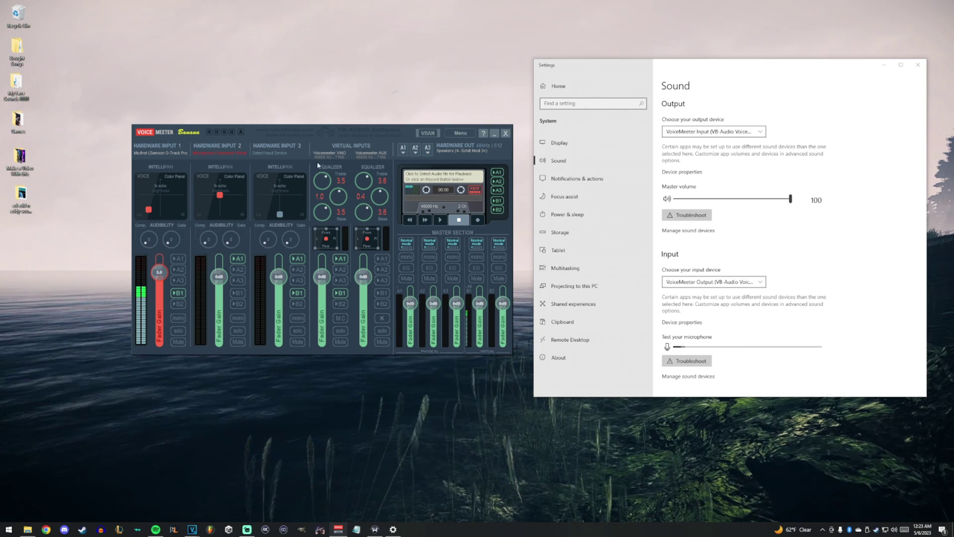
{"action": "left_click", "coordinate": [339, 294]}
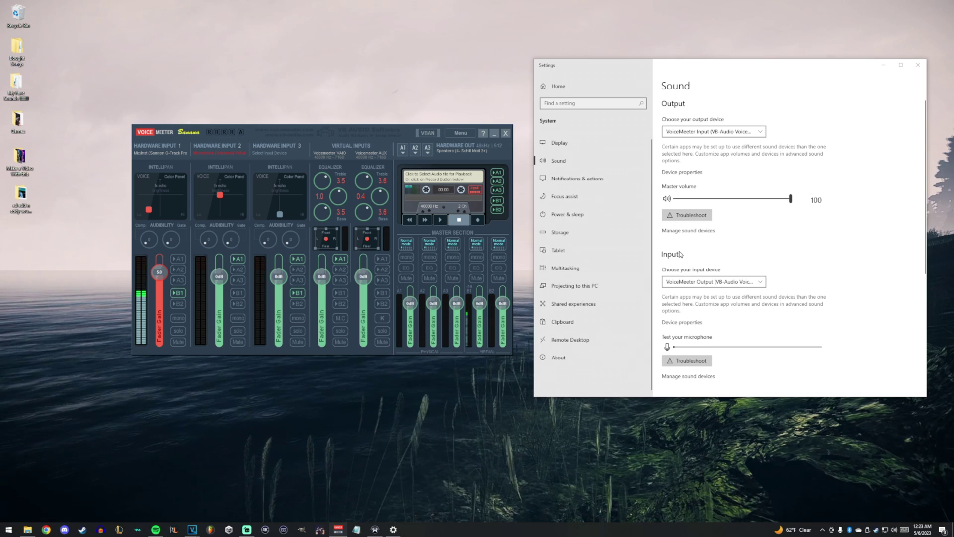
Open VoiceMeeter Output's full device properties, move the dialog aside, and show its Listen tab
{"action": "left_click", "coordinate": [695, 323]}
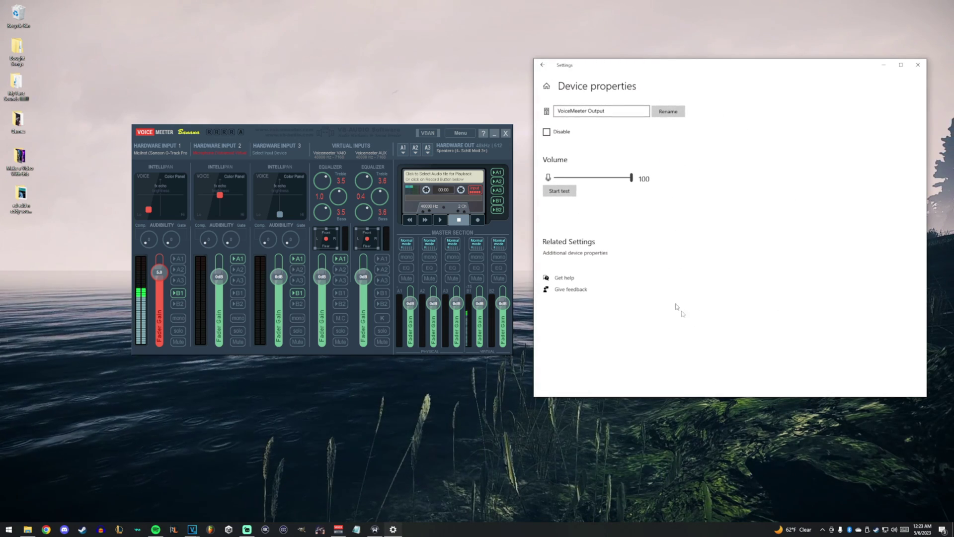
{"action": "left_click", "coordinate": [572, 255]}
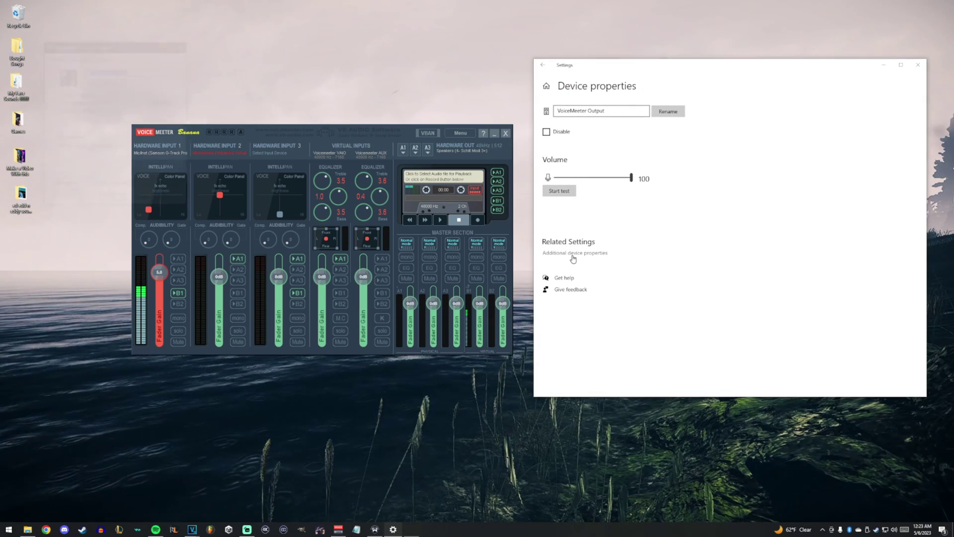
{"action": "left_click_drag", "start_coordinate": [61, 44], "coordinate": [50, 44]}
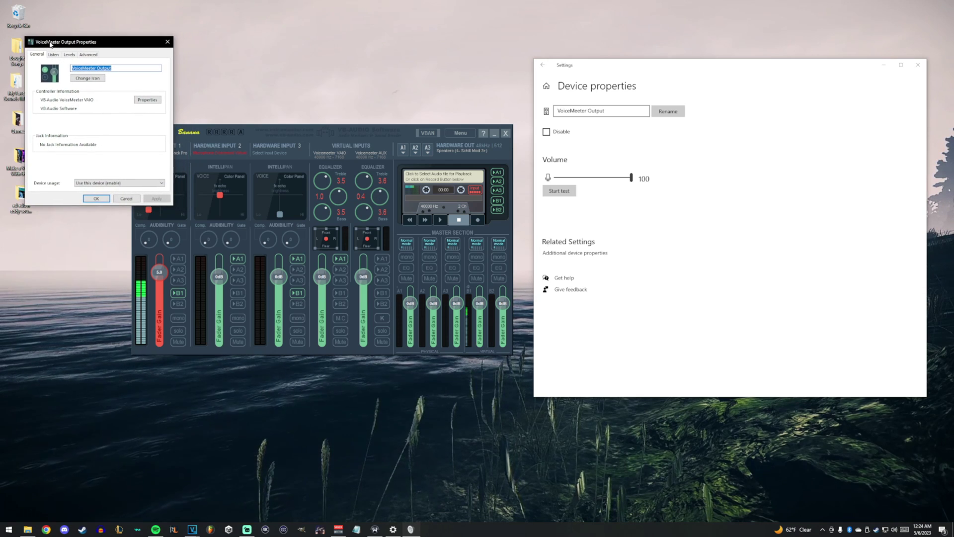
{"action": "left_click", "coordinate": [53, 55]}
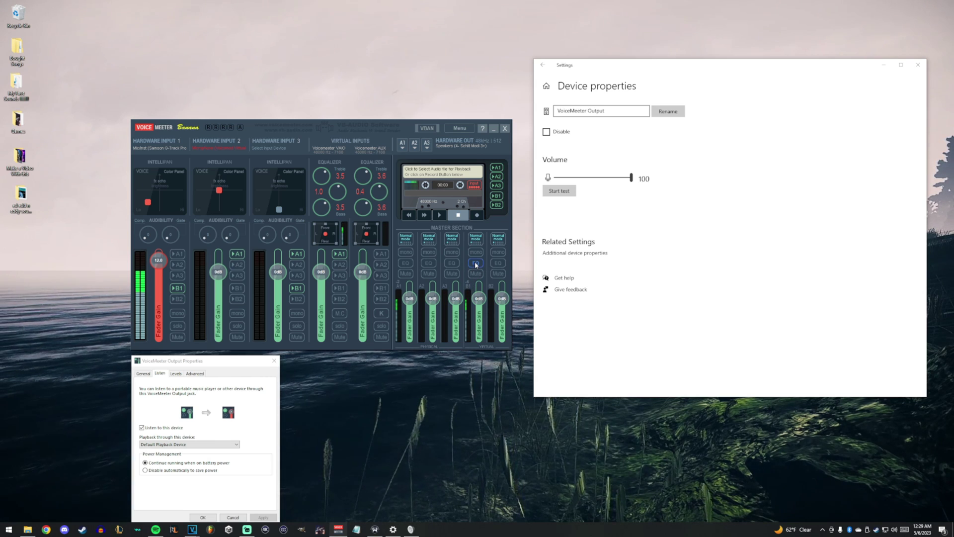
Bring up the EQPro-G6 equaliser for bus B1 and place it right of the mixer
{"action": "right_click", "coordinate": [476, 264]}
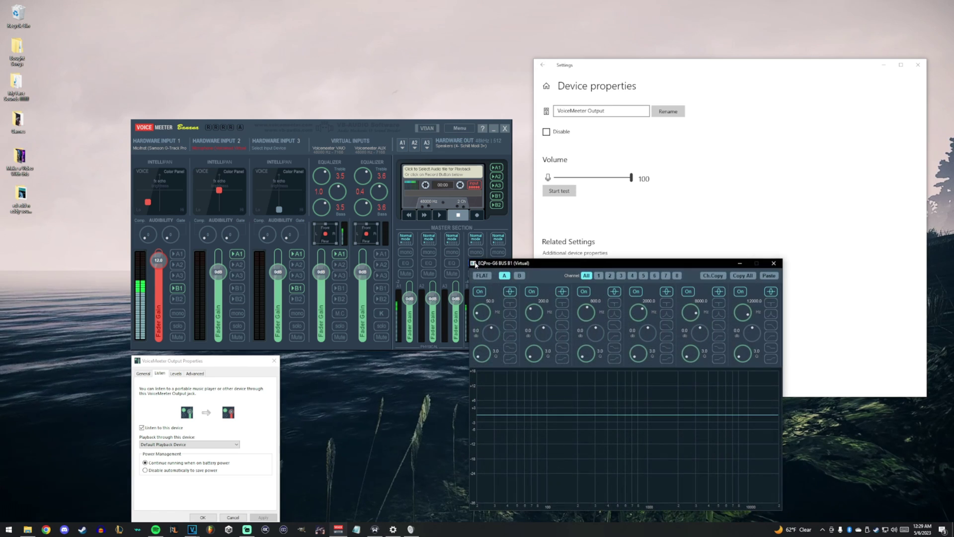
{"action": "left_click_drag", "start_coordinate": [603, 268], "coordinate": [644, 213]}
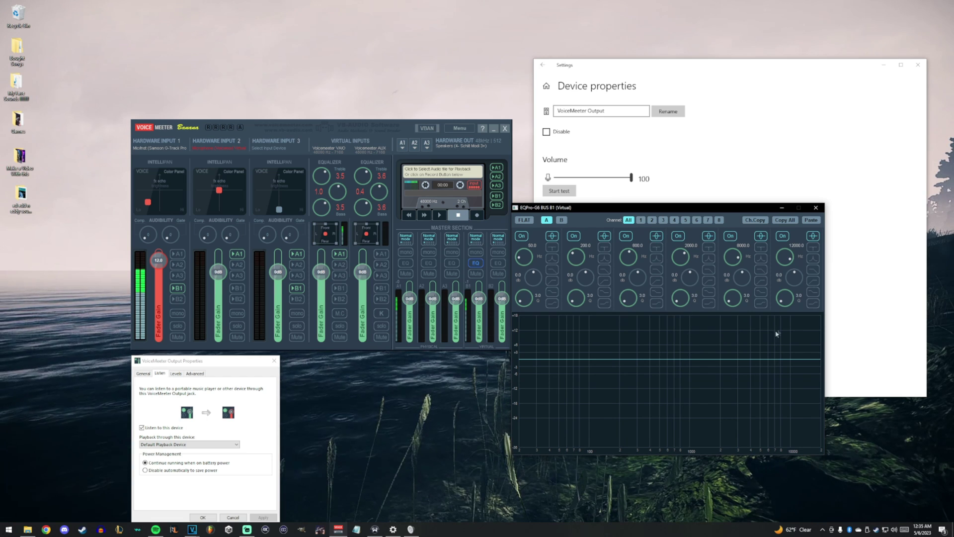
Shape the B1 EQ to 50 Hz −2.0, 200 Hz −4.2, 2838.4 Hz −2.7, 12000 Hz −3.3 dB
{"action": "left_click_drag", "start_coordinate": [743, 286], "coordinate": [795, 277]}
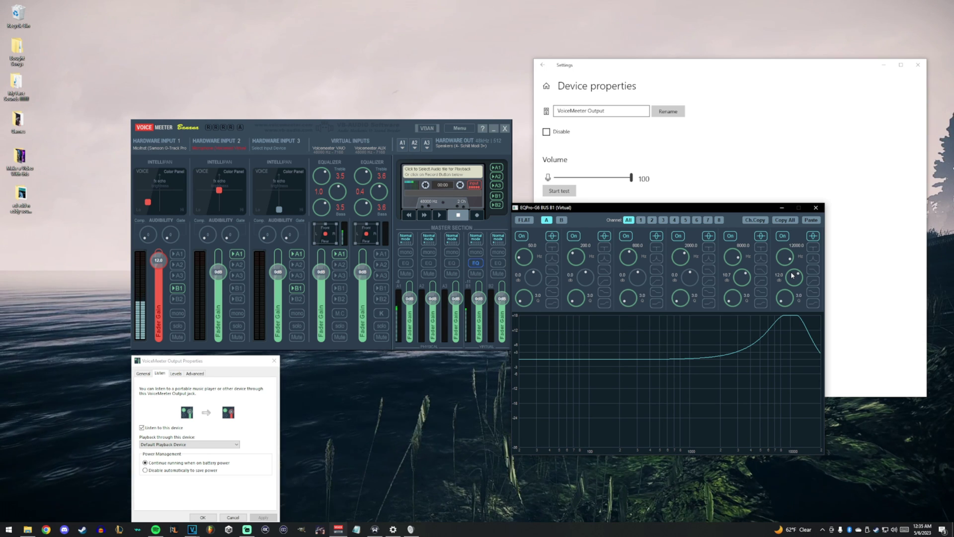
{"action": "left_click_drag", "start_coordinate": [792, 276], "coordinate": [793, 288]}
{"action": "left_click_drag", "start_coordinate": [742, 271], "coordinate": [745, 282]}
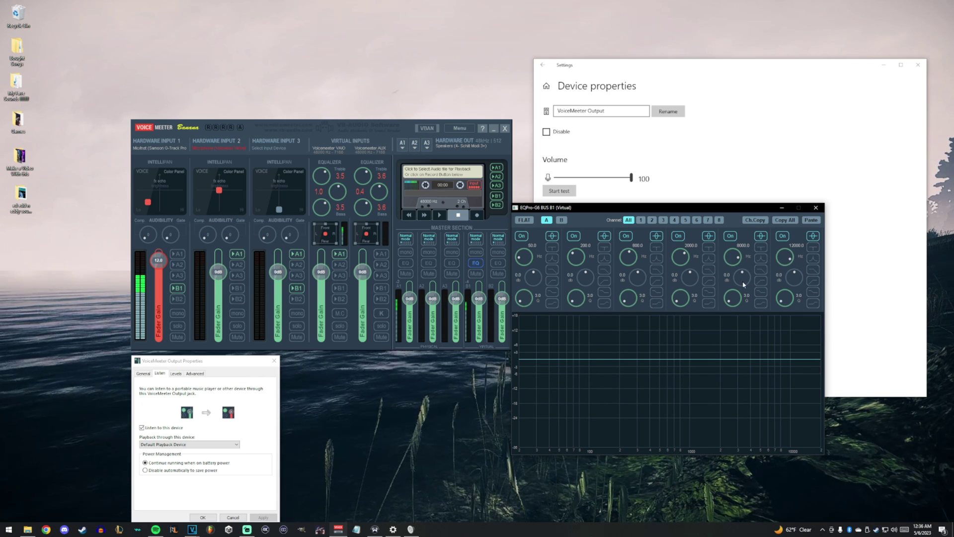
{"action": "left_click_drag", "start_coordinate": [742, 283], "coordinate": [730, 283]}
{"action": "left_click_drag", "start_coordinate": [794, 278], "coordinate": [728, 308]}
{"action": "double_click", "coordinate": [728, 308]}
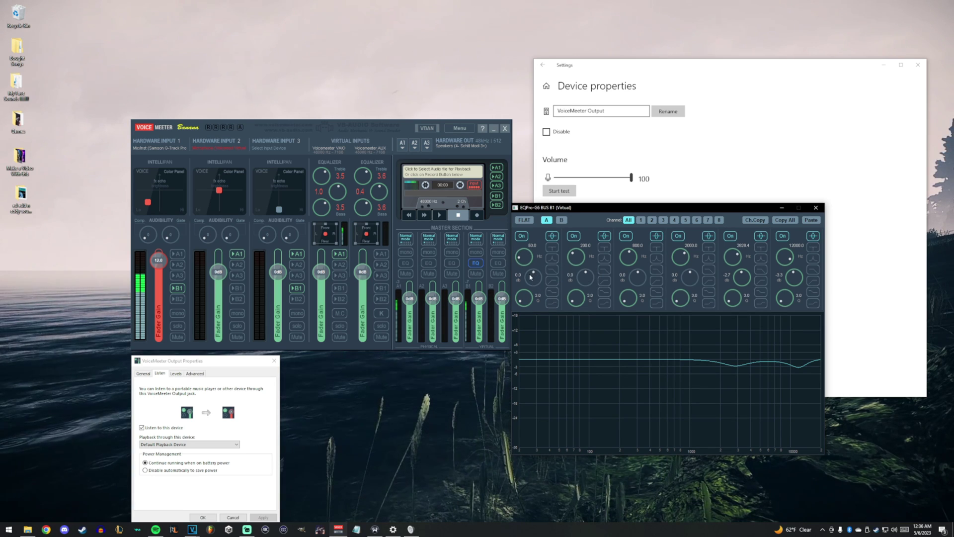
{"action": "left_click_drag", "start_coordinate": [530, 277], "coordinate": [587, 298]}
{"action": "left_click_drag", "start_coordinate": [532, 278], "coordinate": [533, 283]}
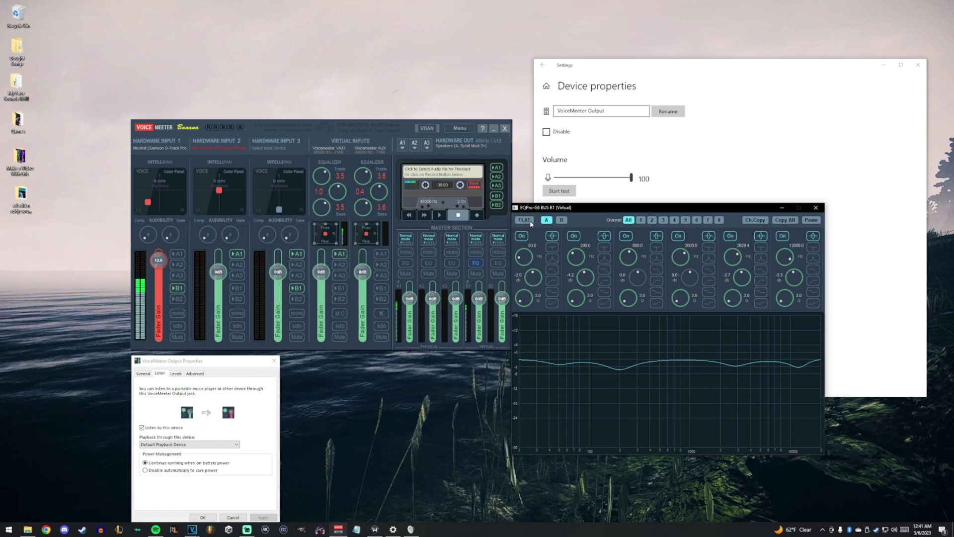
Flatten and close the B1 equaliser, and lower Hardware Input 1 gain to 8.5 dB
{"action": "left_click", "coordinate": [629, 219]}
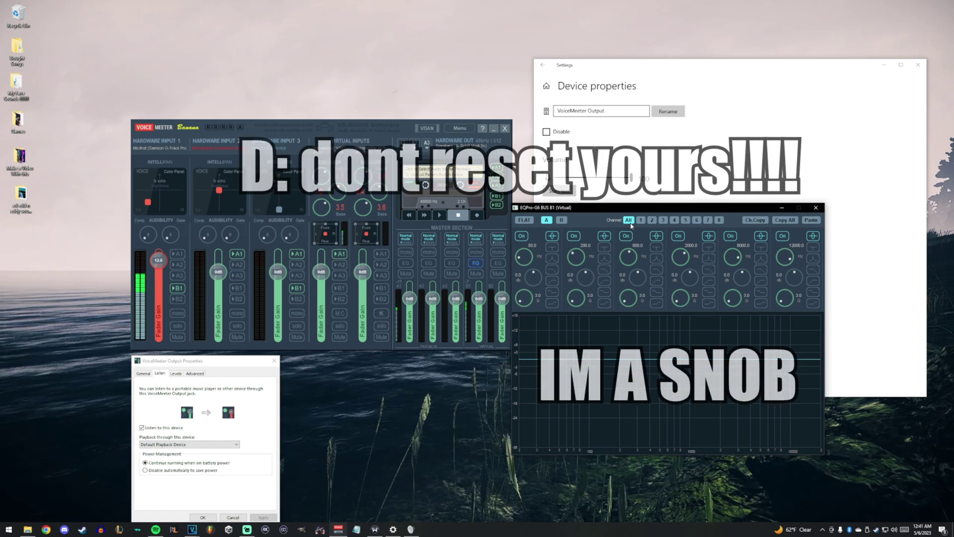
{"action": "left_click", "coordinate": [816, 207]}
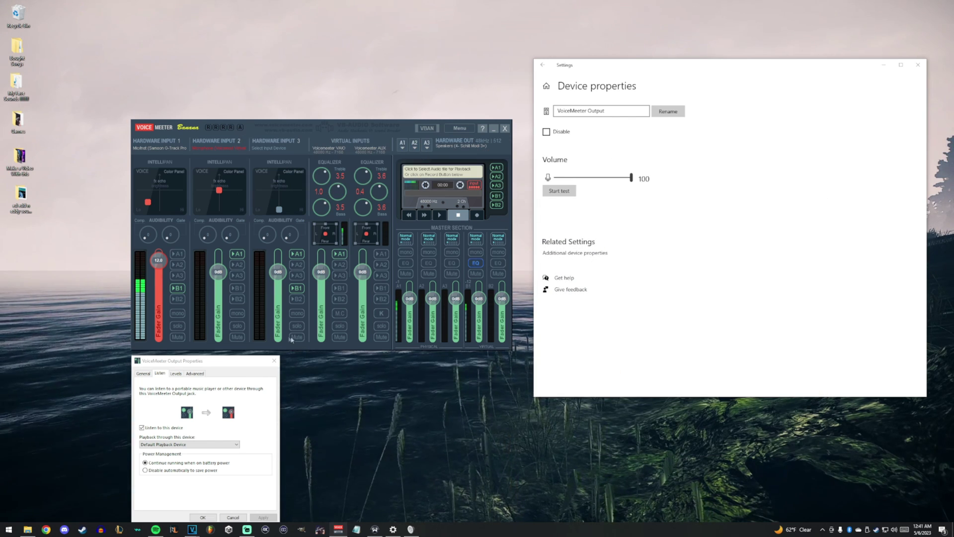
{"action": "left_click_drag", "start_coordinate": [163, 265], "coordinate": [148, 271]}
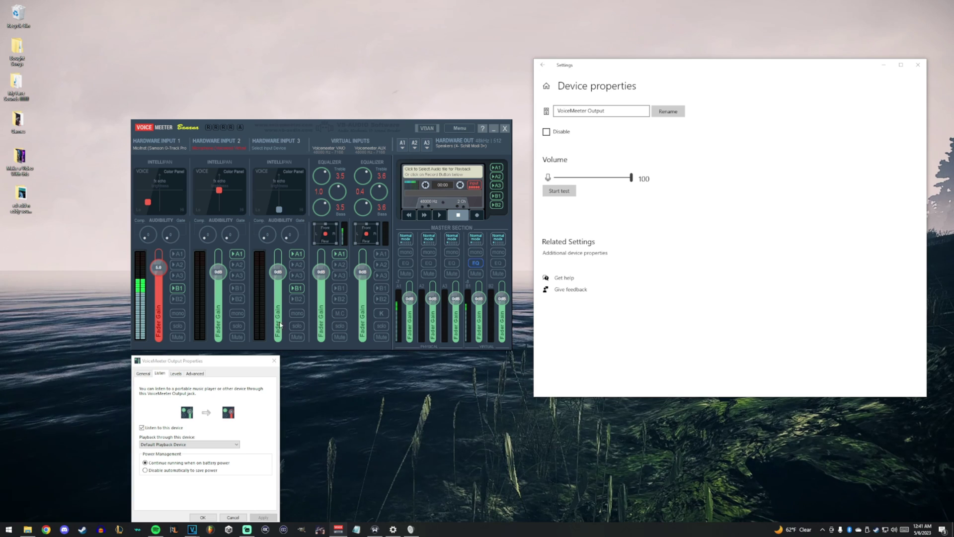
Turn off Listen to this device for VoiceMeeter Output, apply it, and close its properties
{"action": "left_click", "coordinate": [142, 427]}
{"action": "left_click", "coordinate": [271, 520]}
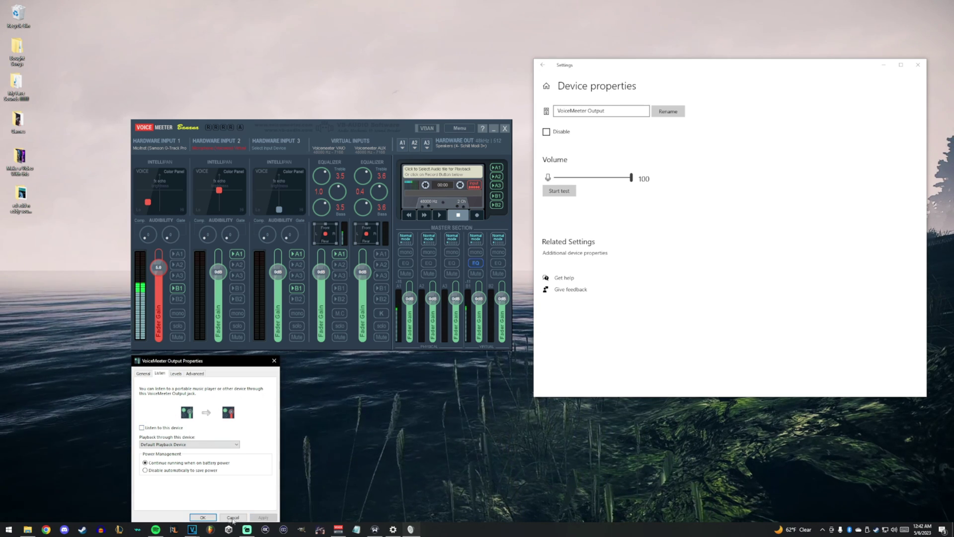
{"action": "left_click", "coordinate": [204, 518]}
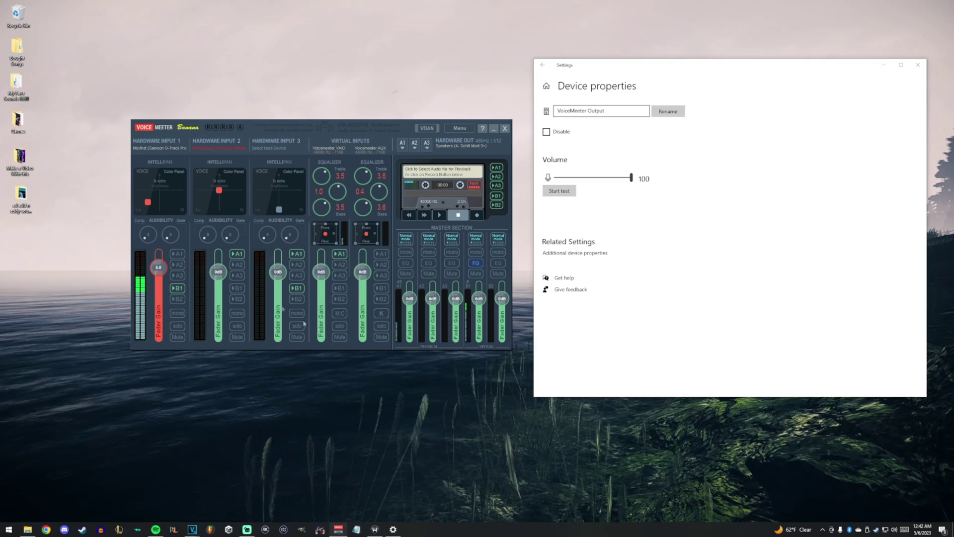
{"action": "left_click", "coordinate": [917, 64]}
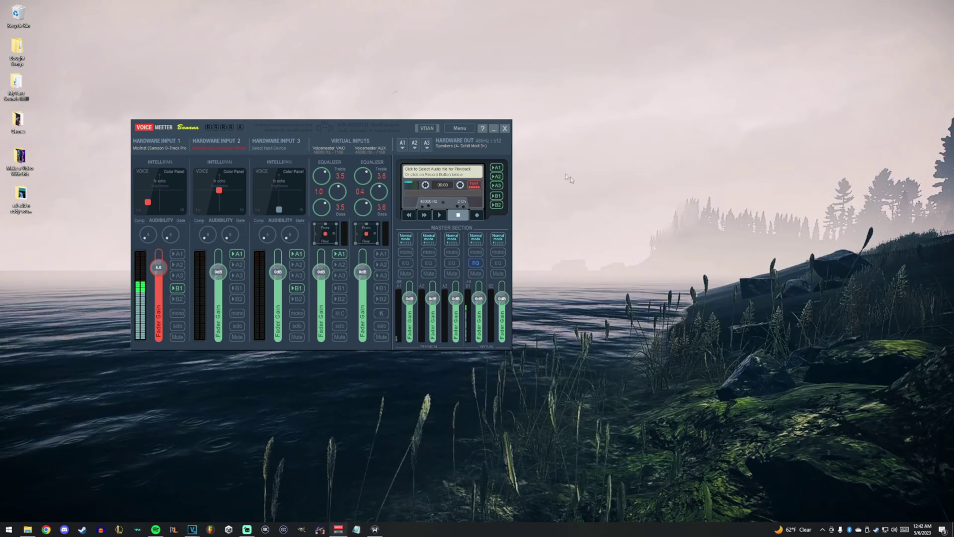
Centre the Voicemeeter mixer window and dismiss the Save Settings file picker
{"action": "left_click_drag", "start_coordinate": [337, 127], "coordinate": [452, 145]}
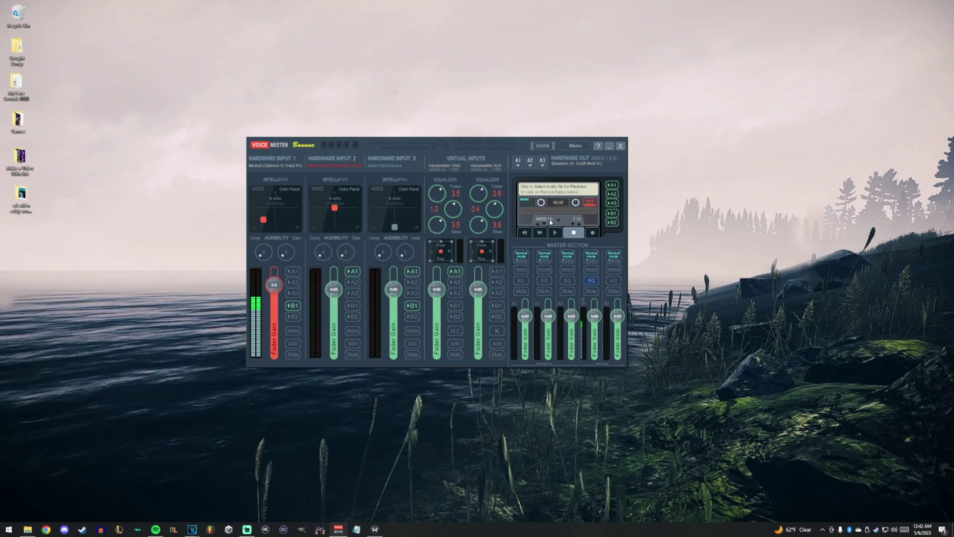
{"action": "left_click", "coordinate": [576, 146]}
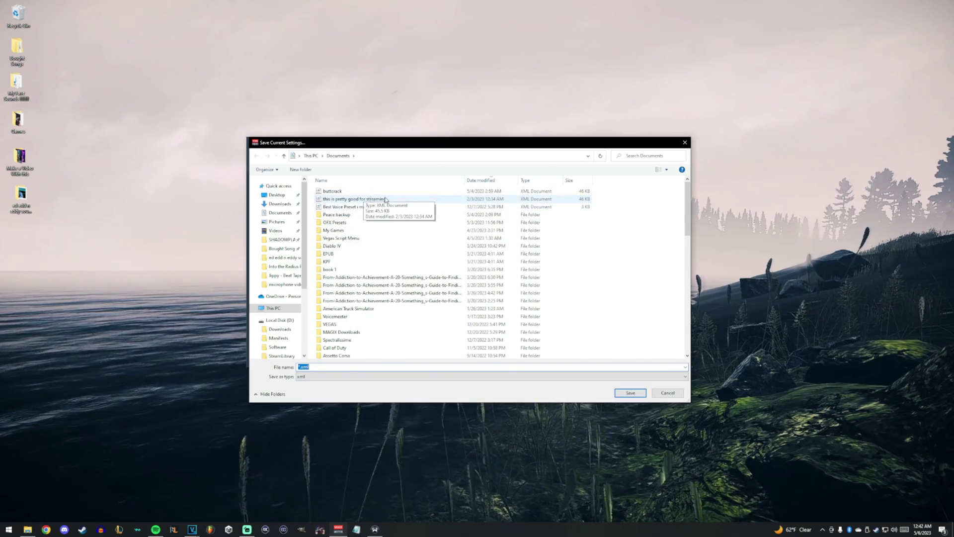
{"action": "left_click", "coordinate": [685, 142]}
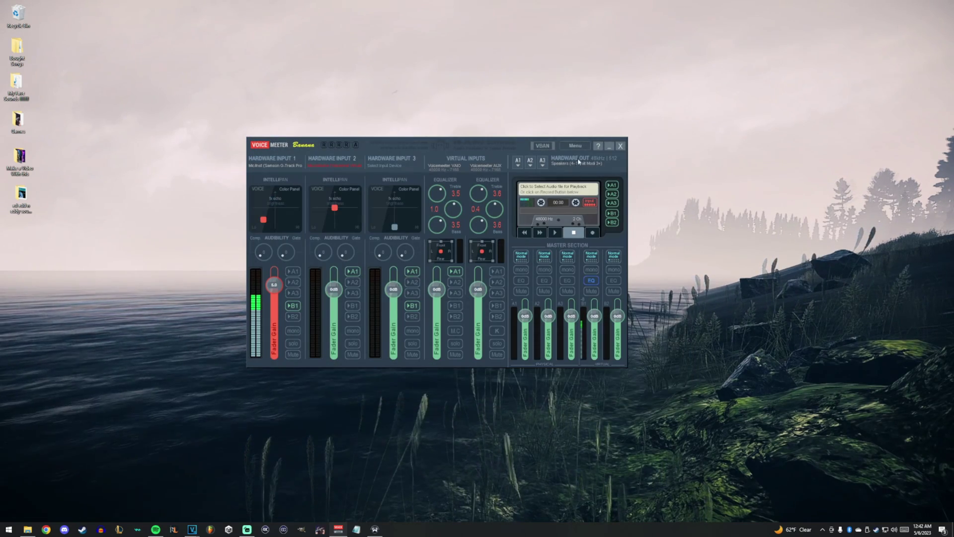
{"action": "left_click", "coordinate": [574, 146]}
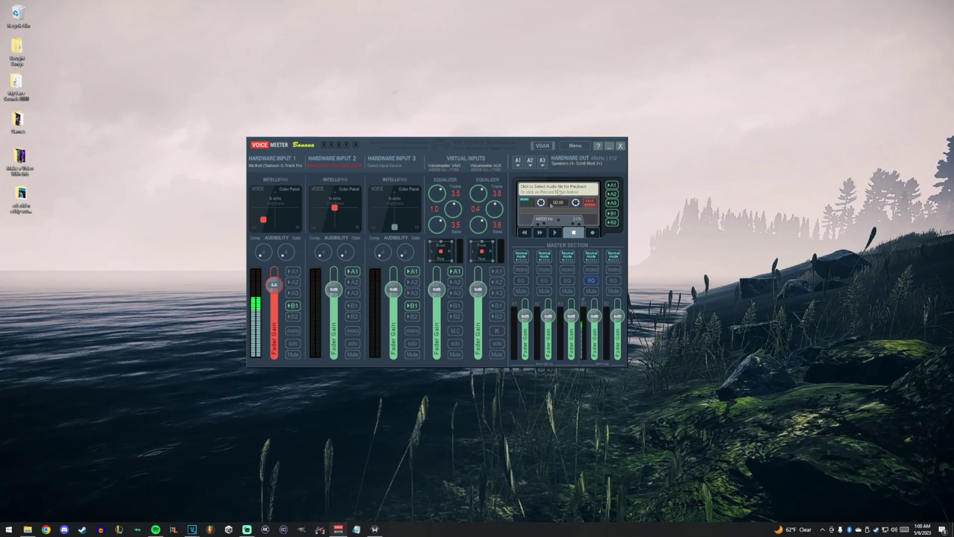
{"action": "left_click", "coordinate": [521, 281]}
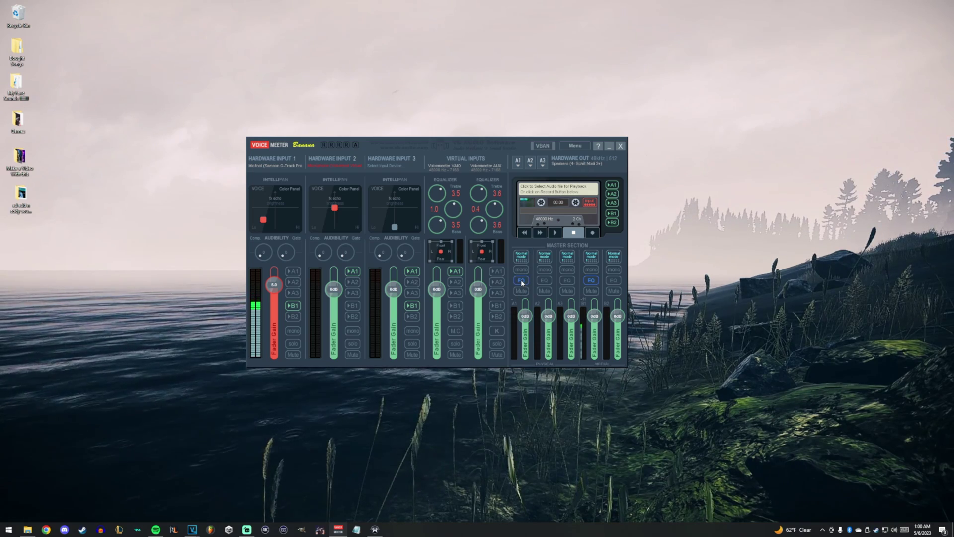
Open the A1 and B1 equaliser windows, placing A1 on the right and B1 on the left
{"action": "right_click", "coordinate": [522, 283]}
{"action": "left_click_drag", "start_coordinate": [579, 281], "coordinate": [675, 239]}
{"action": "right_click", "coordinate": [591, 280]}
{"action": "left_click_drag", "start_coordinate": [661, 273], "coordinate": [156, 242]}
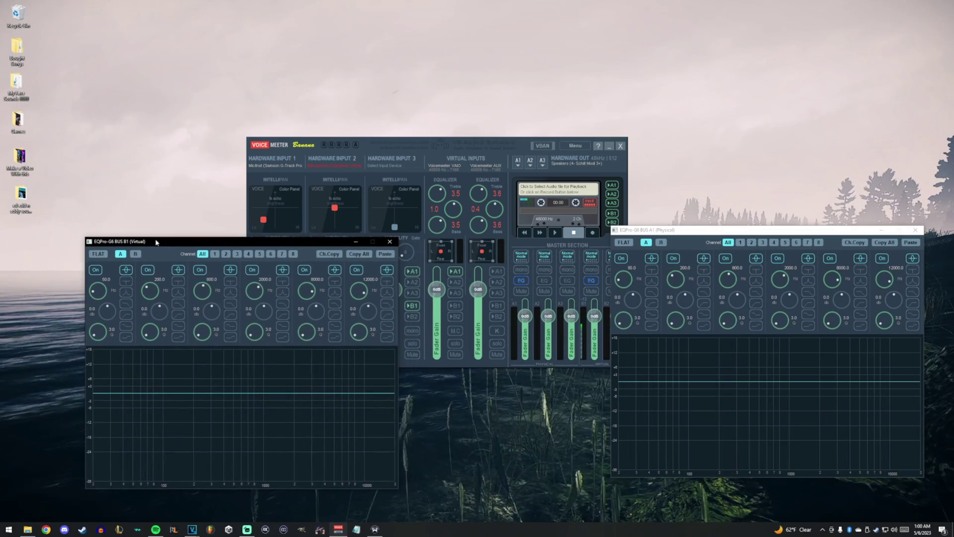
Boost the A1 equaliser's 8000 Hz band to 4.2 dB and 50 Hz band to 8.0 dB
{"action": "left_click", "coordinate": [671, 243]}
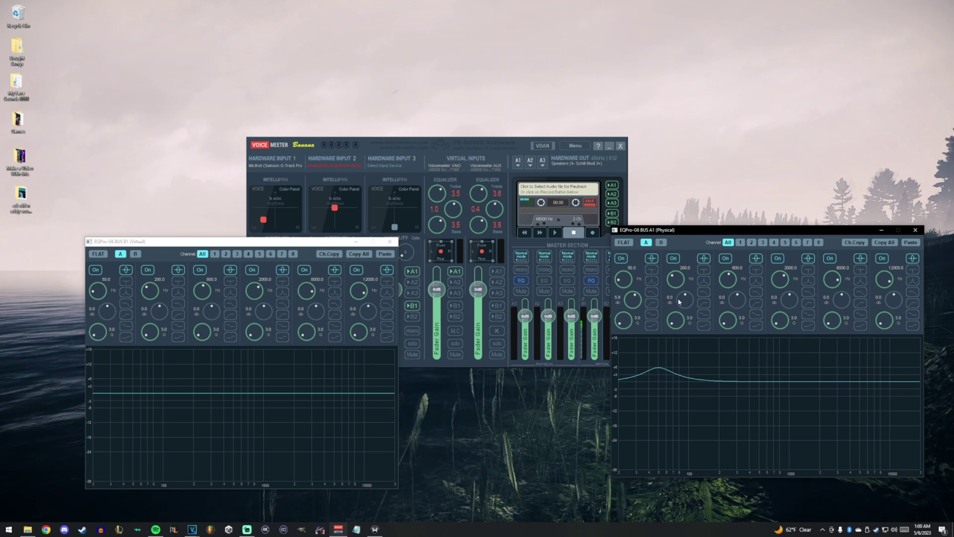
{"action": "left_click_drag", "start_coordinate": [842, 300], "coordinate": [841, 295]}
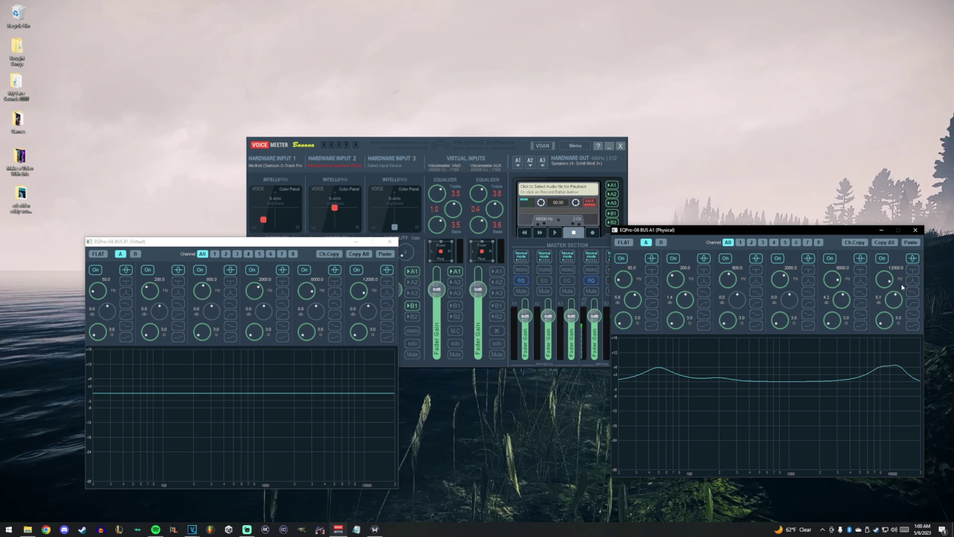
{"action": "left_click_drag", "start_coordinate": [633, 305], "coordinate": [636, 296]}
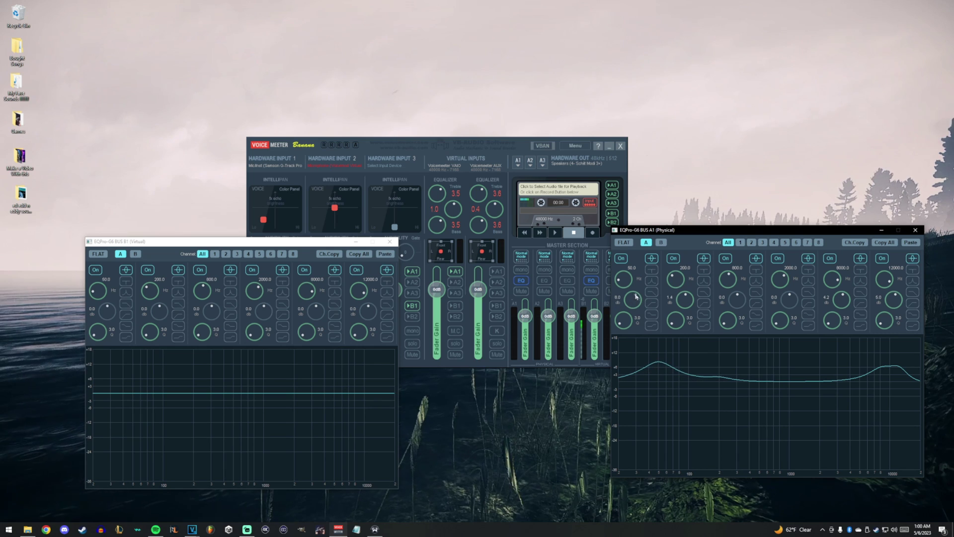